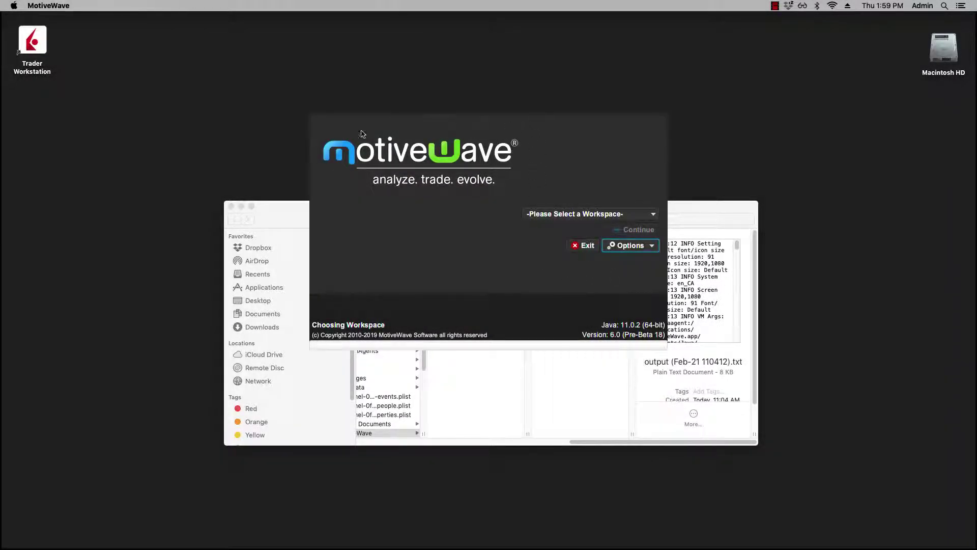
pyautogui.click(646, 251)
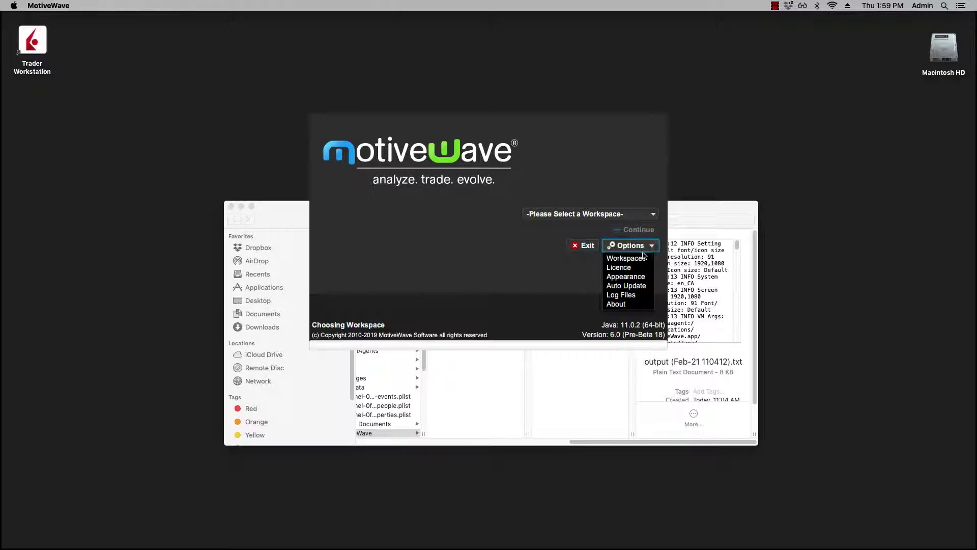
pyautogui.click(641, 263)
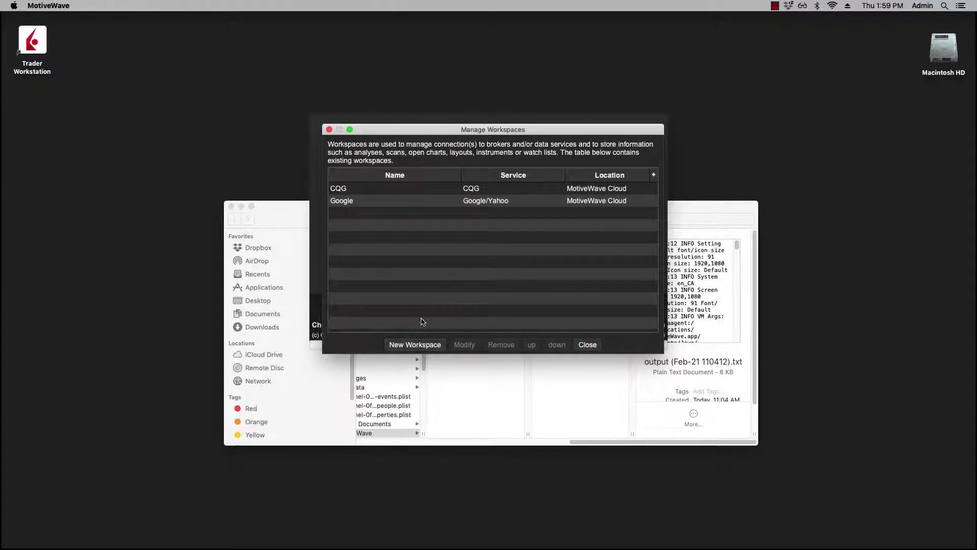
pyautogui.click(402, 191)
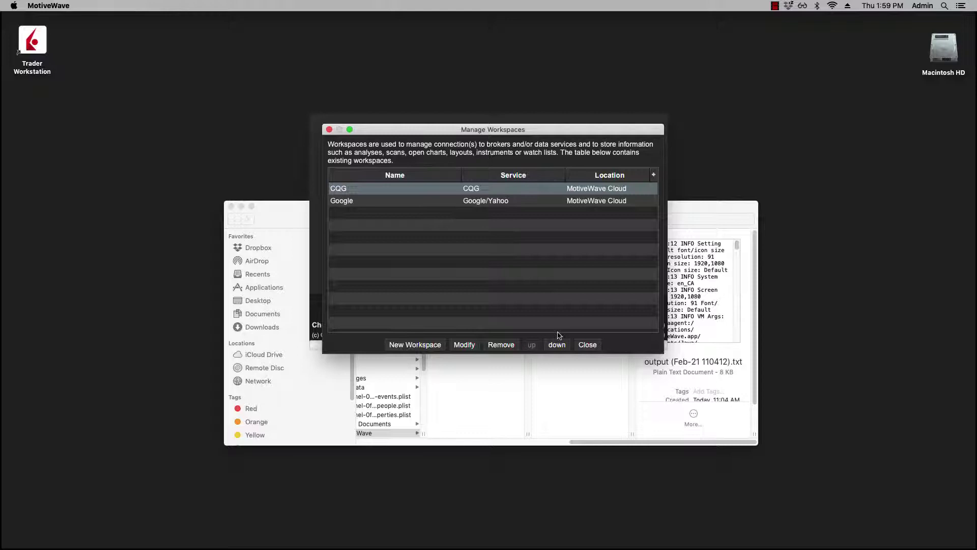
pyautogui.click(393, 203)
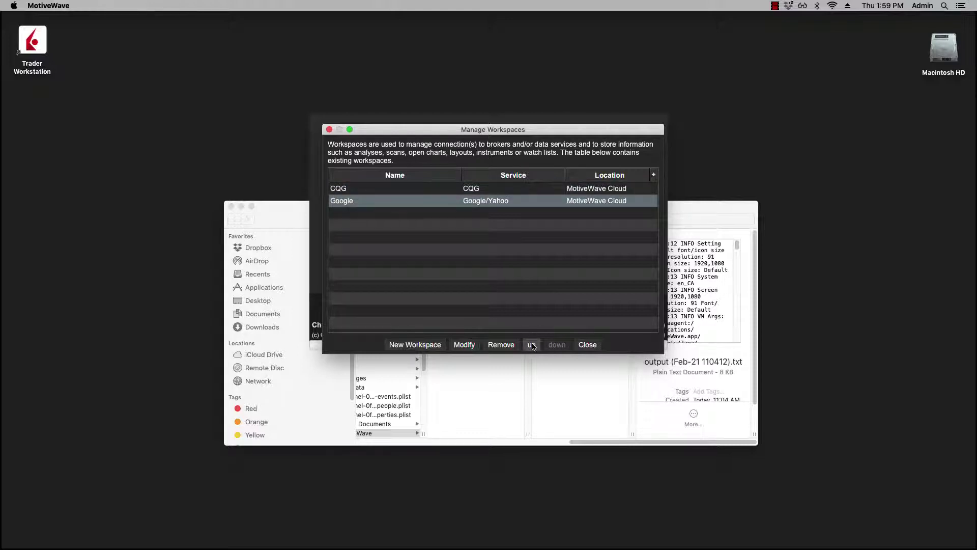
pyautogui.click(531, 344)
pyautogui.click(557, 346)
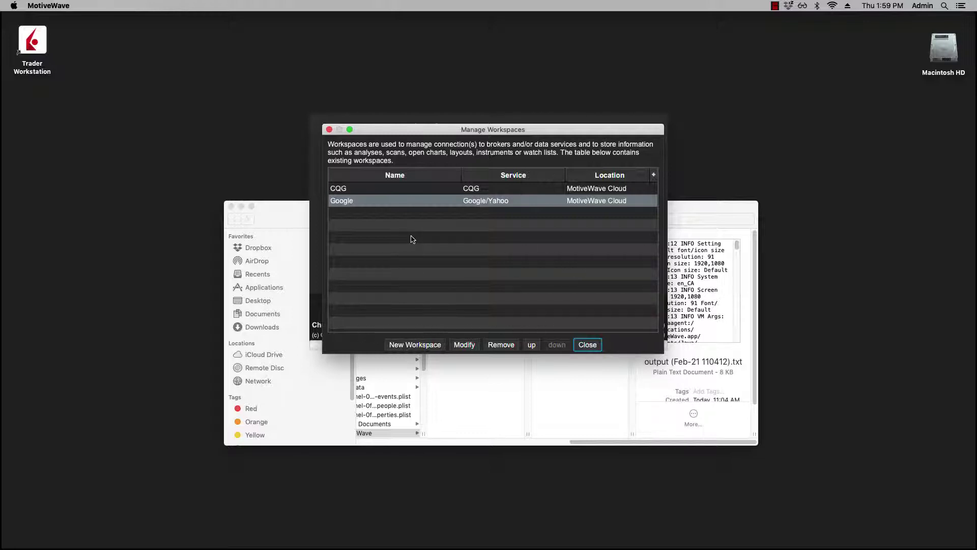
# Close the workspace manager, view the Update Licence dialog, and cancel it without entering a key.
pyautogui.click(588, 344)
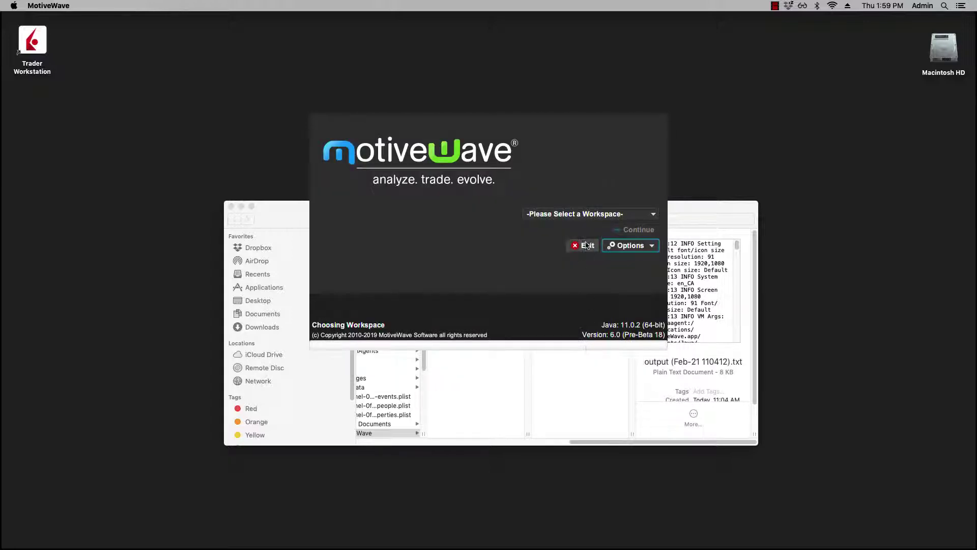
pyautogui.click(630, 246)
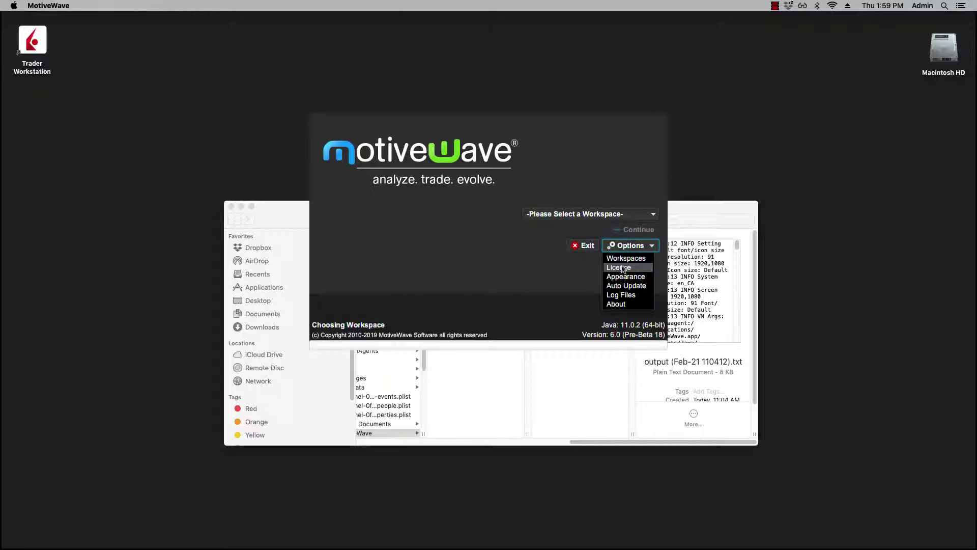
pyautogui.click(619, 268)
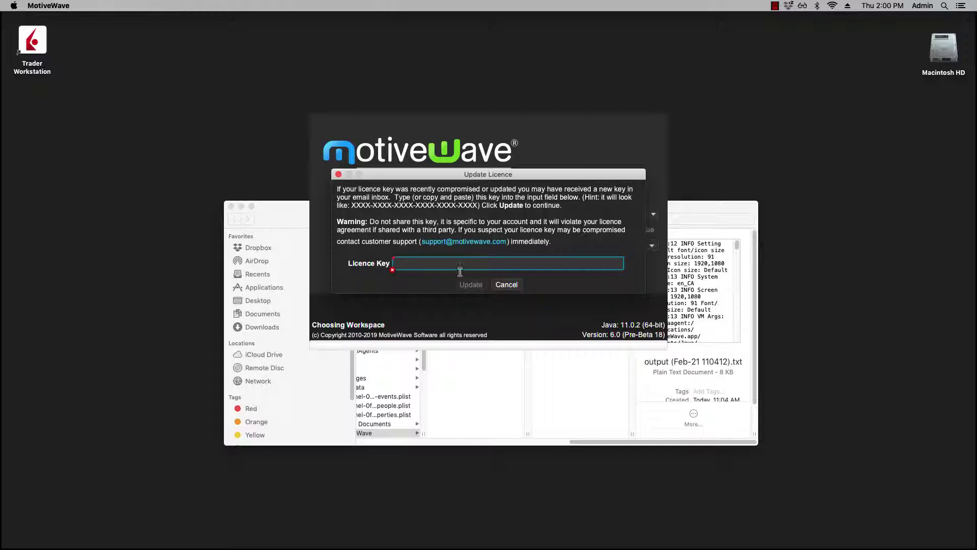
pyautogui.click(507, 287)
pyautogui.click(631, 245)
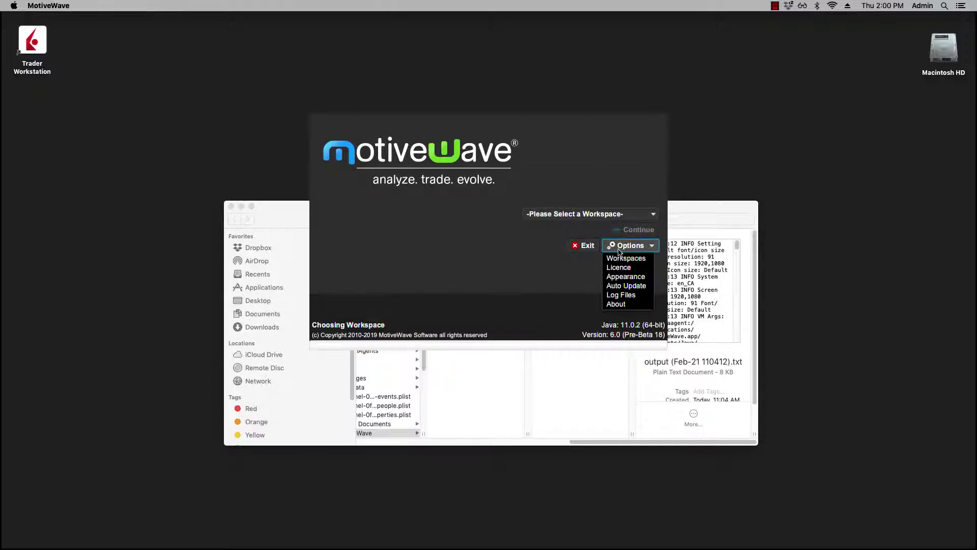
# In Appearance, keep the Dark window theme and apply Small font/icon size.
pyautogui.click(623, 277)
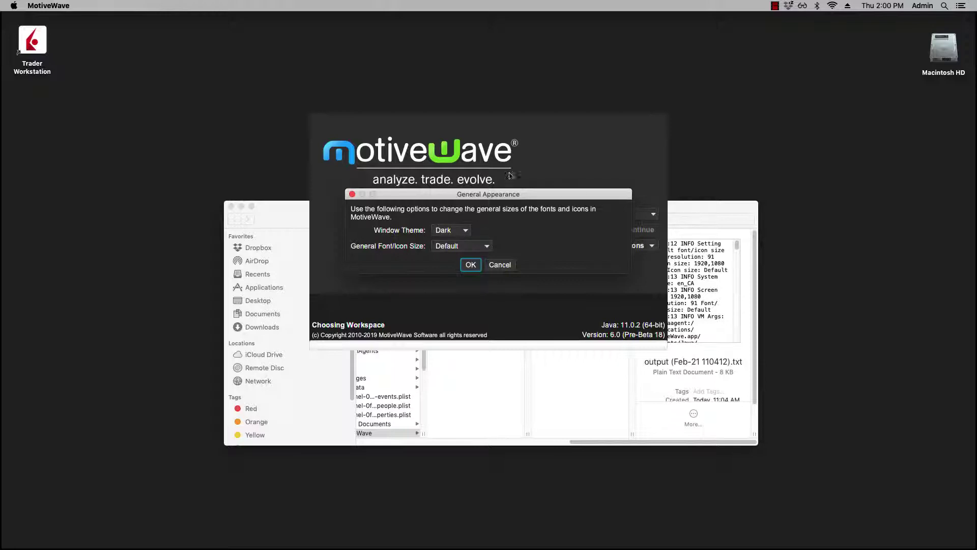
pyautogui.click(461, 232)
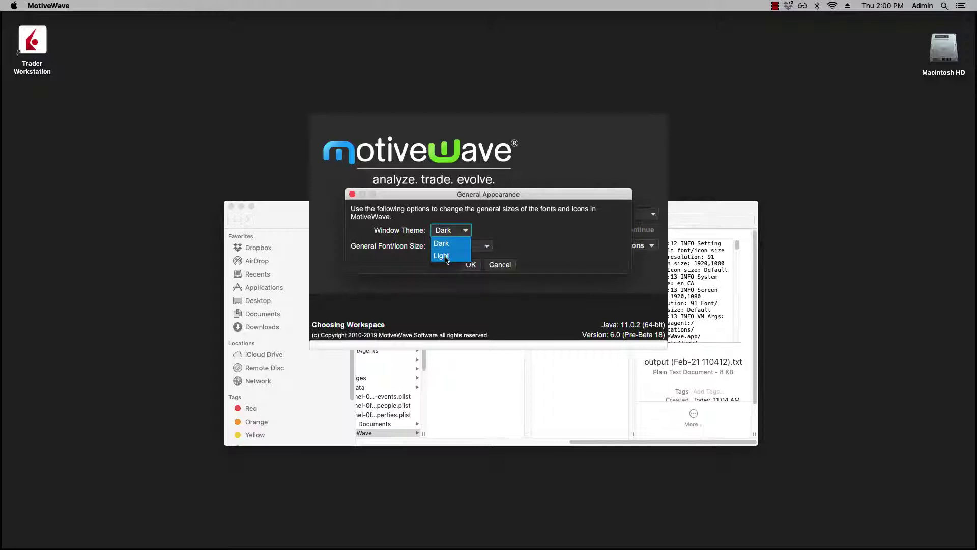
pyautogui.click(497, 233)
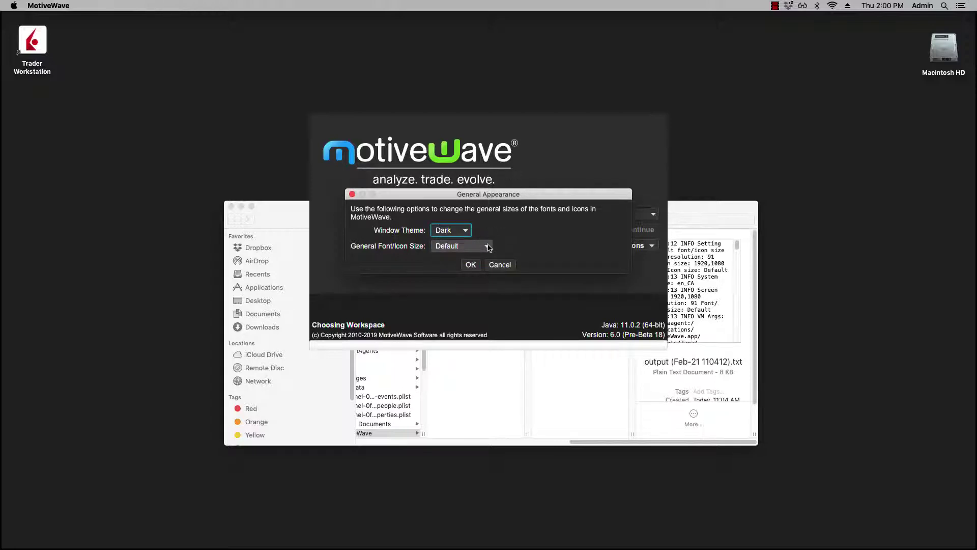
pyautogui.click(488, 247)
pyautogui.click(469, 272)
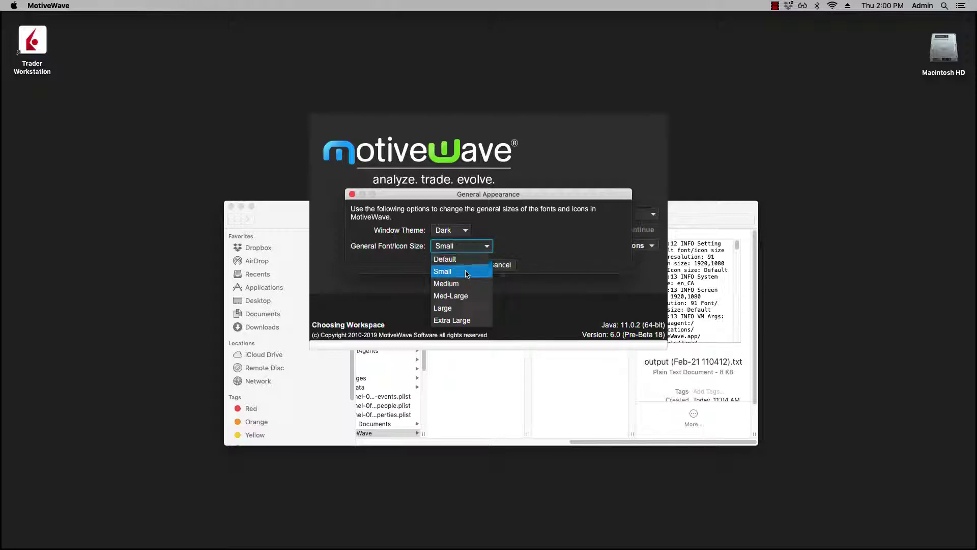
pyautogui.click(470, 266)
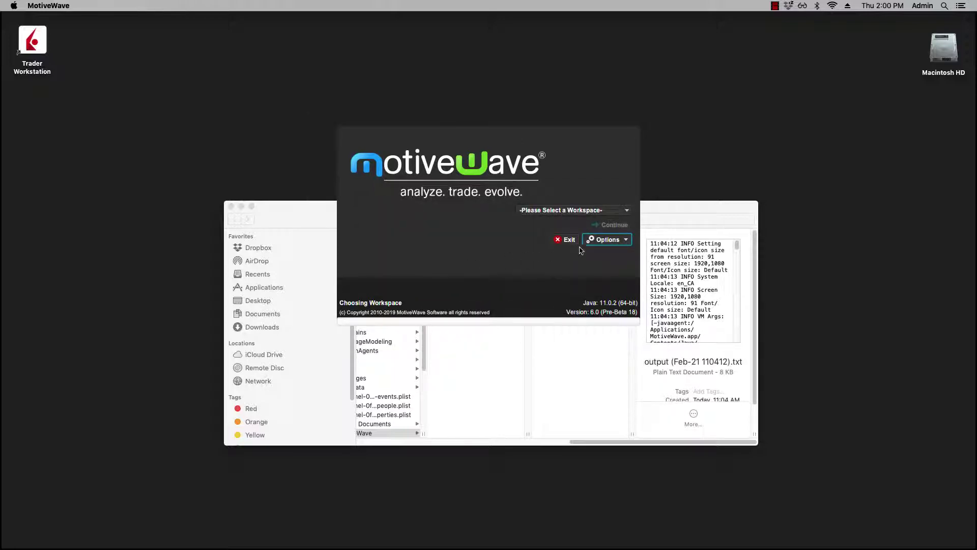
# Change the general font/icon size to Medium.
pyautogui.click(604, 240)
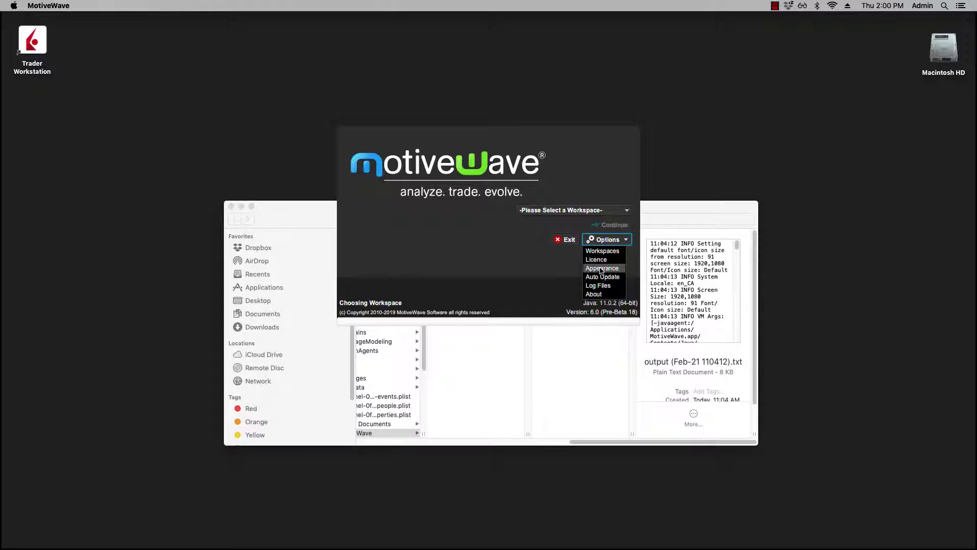
pyautogui.click(602, 268)
pyautogui.click(462, 239)
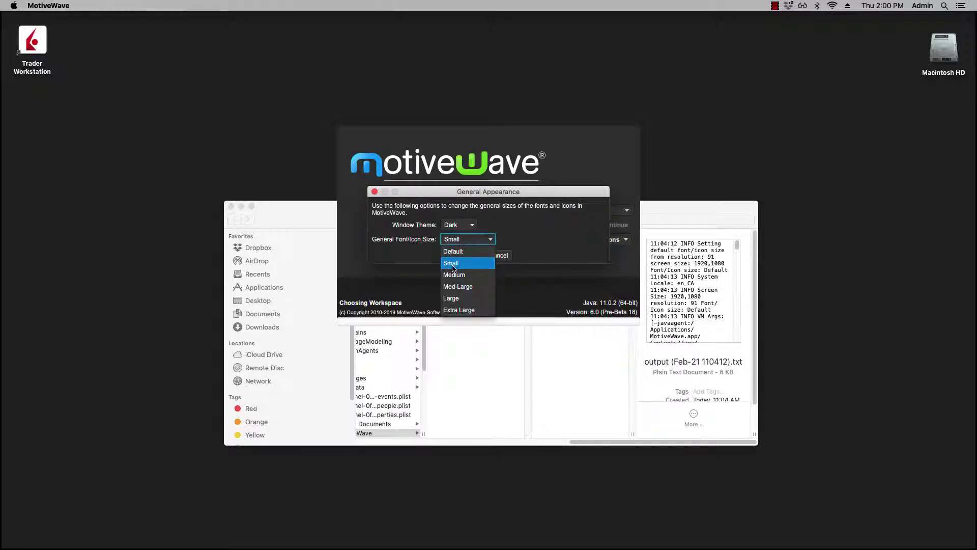
pyautogui.click(454, 275)
pyautogui.click(471, 256)
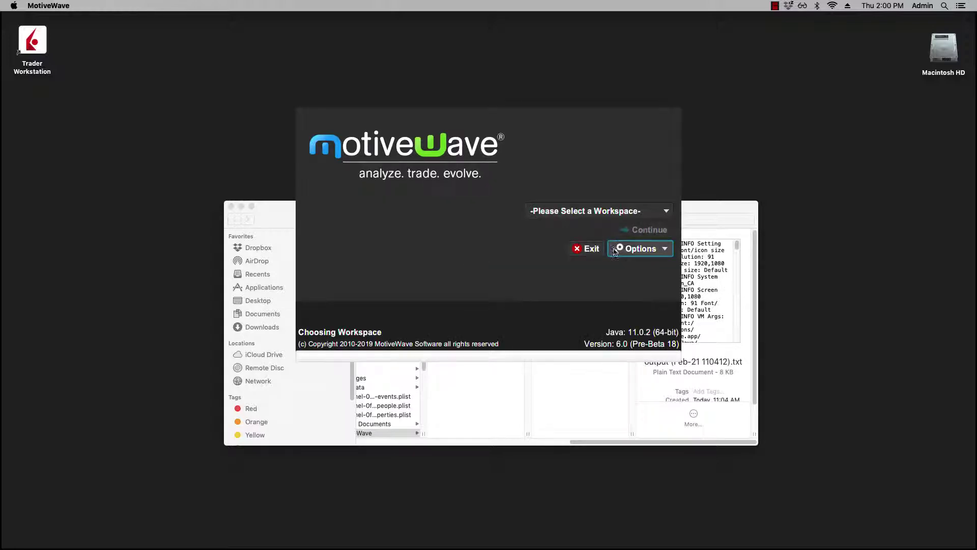
# Change the general font/icon size to Large.
pyautogui.click(637, 248)
pyautogui.click(627, 286)
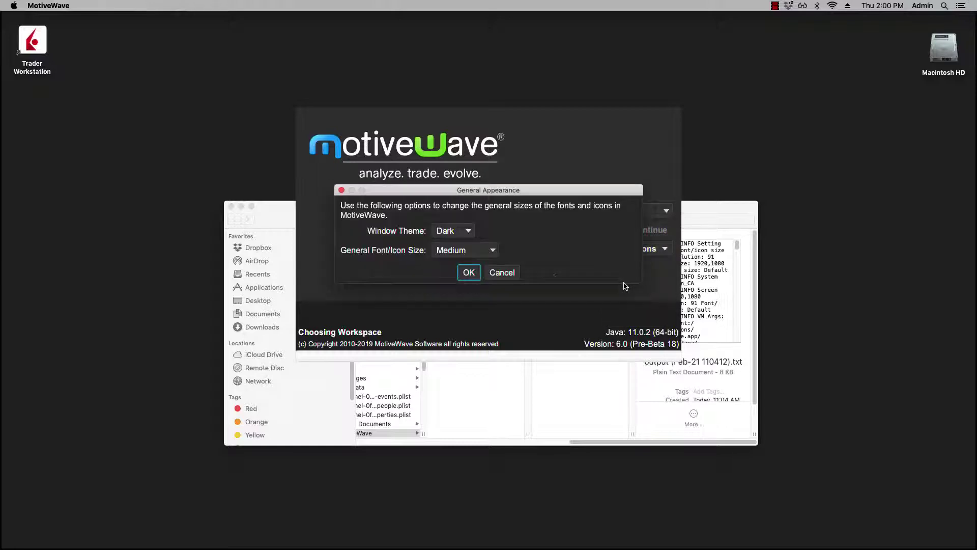
pyautogui.click(450, 251)
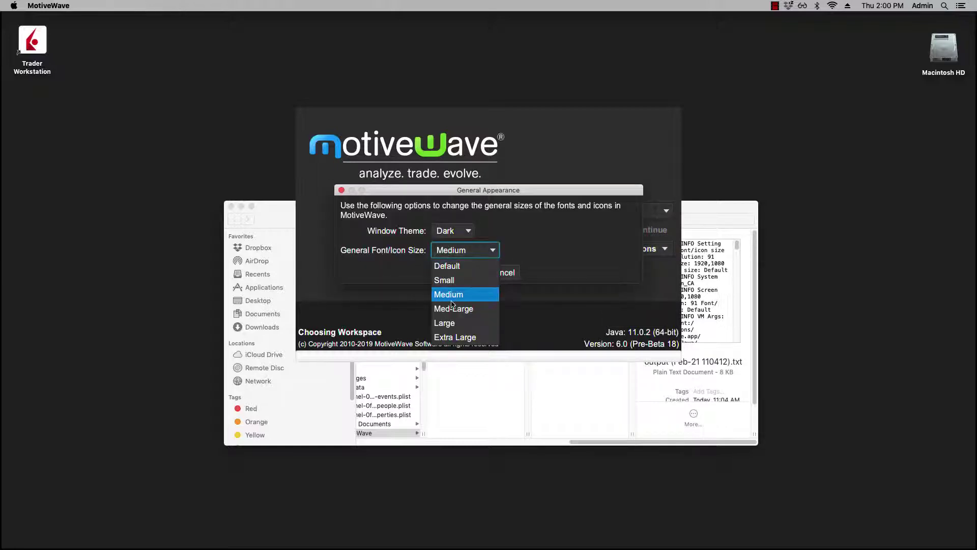
pyautogui.click(451, 322)
pyautogui.click(466, 273)
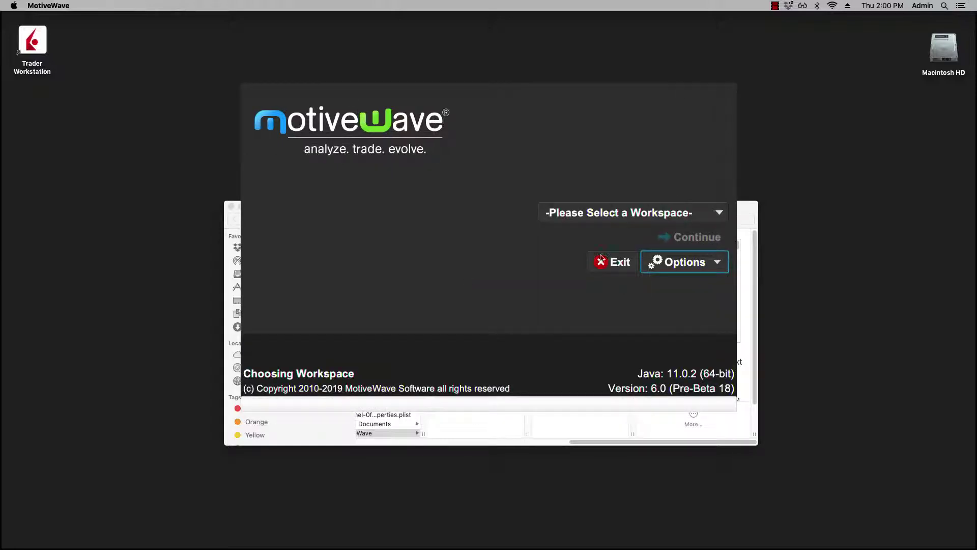
# Set the general font/icon size back to Default.
pyautogui.click(695, 263)
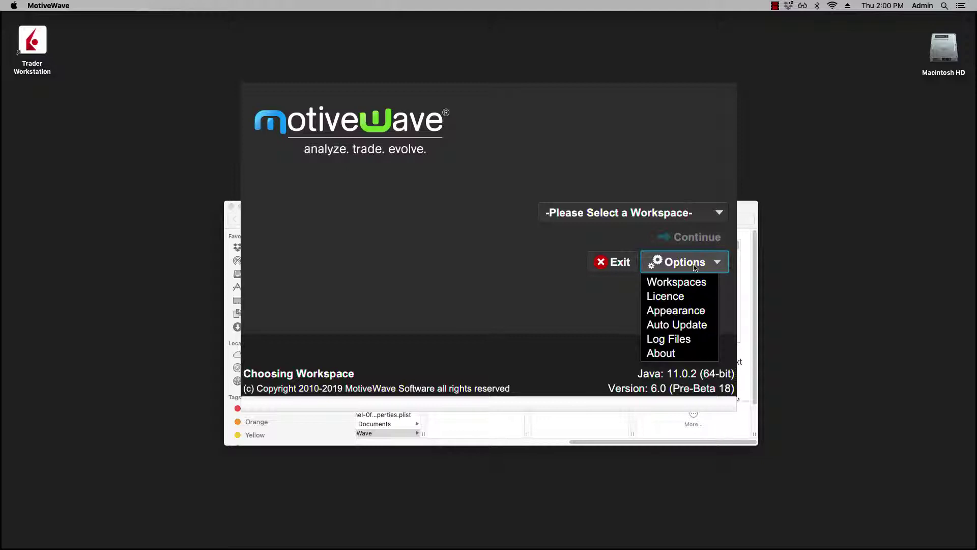
pyautogui.click(671, 311)
pyautogui.click(486, 267)
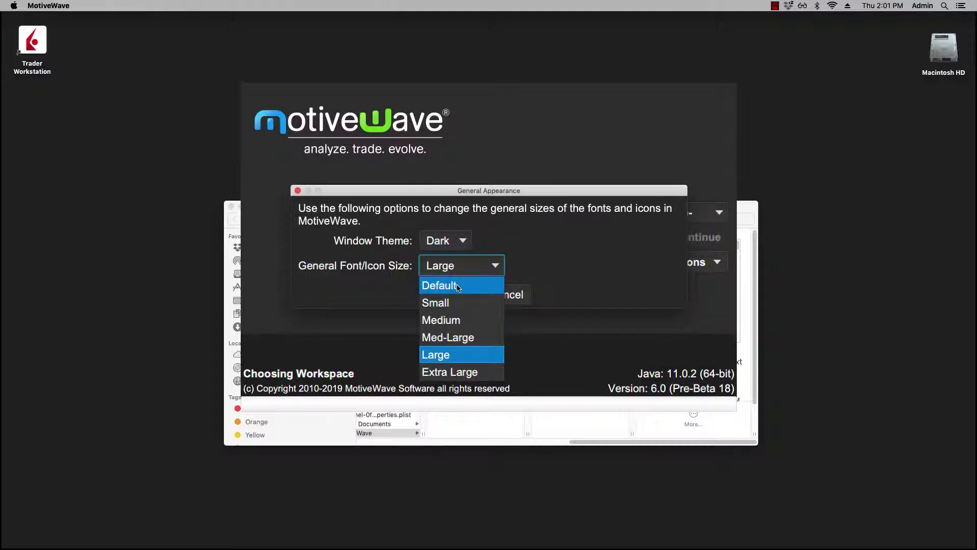
pyautogui.click(462, 285)
pyautogui.click(464, 294)
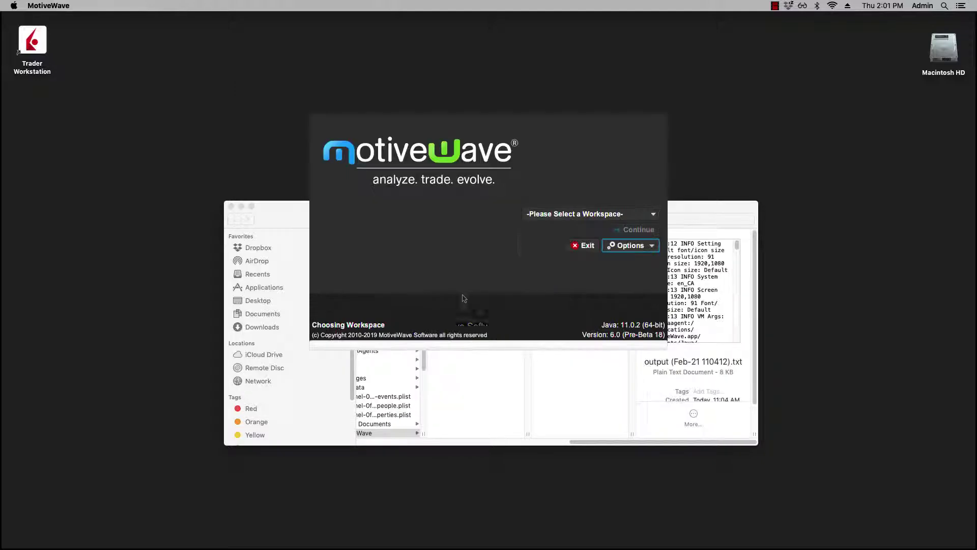
# Keep the Auto Update check frequency at Once per Week and confirm.
pyautogui.click(643, 247)
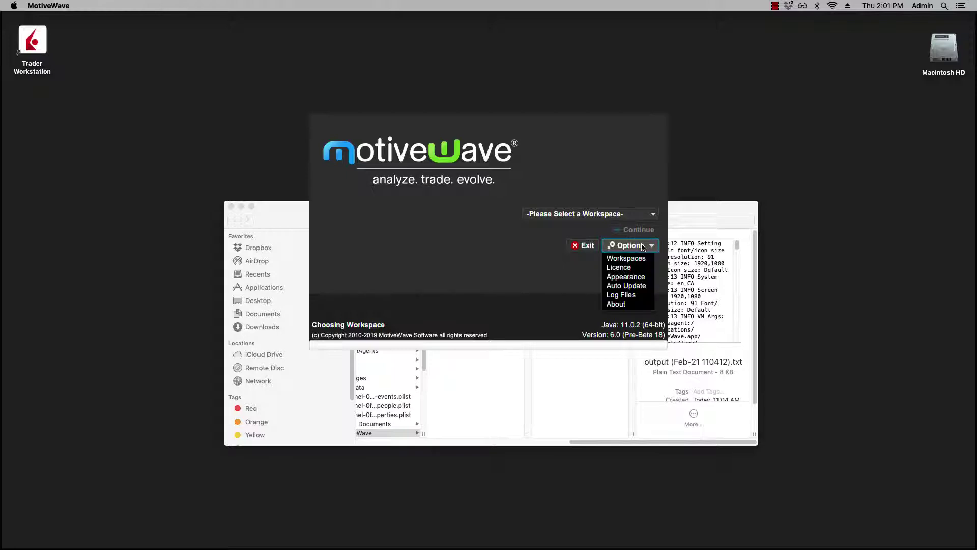
pyautogui.click(633, 287)
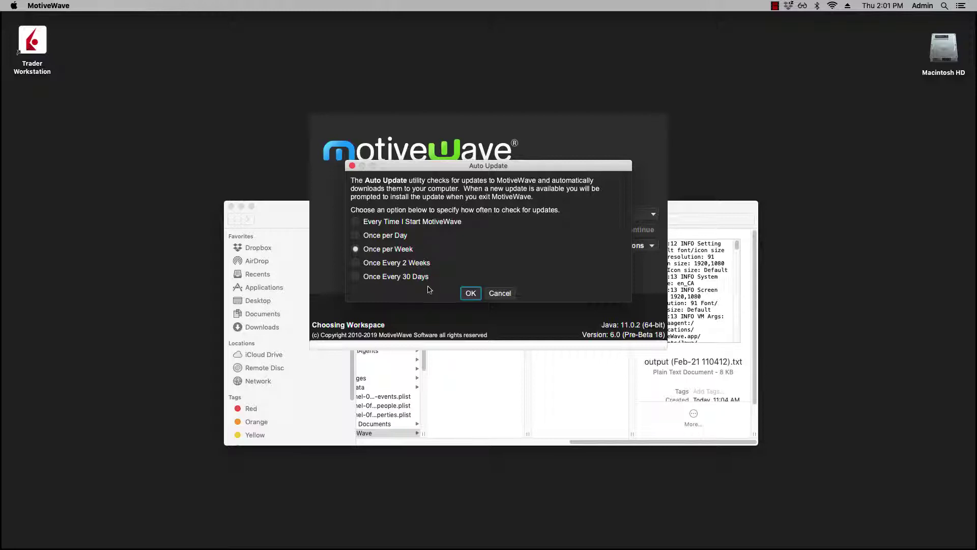
pyautogui.click(469, 294)
# Reveal MotiveWave's output log folder in Finder and select the first file, output (Feb-21 110412).txt.
pyautogui.click(630, 249)
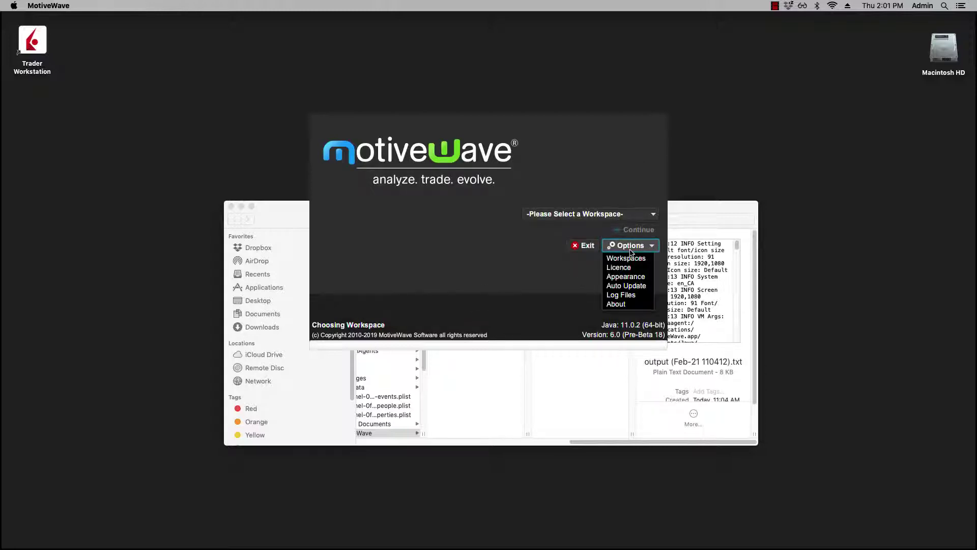
pyautogui.click(629, 295)
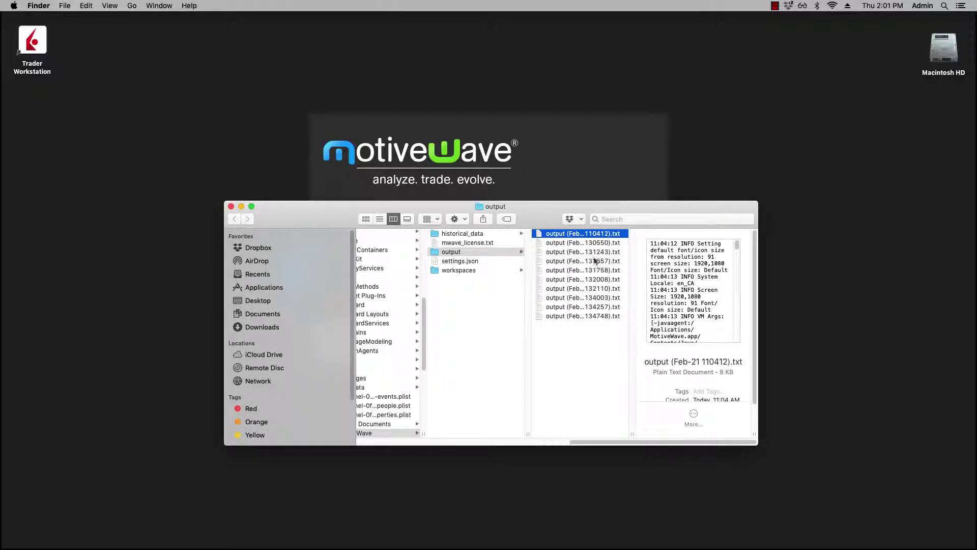
pyautogui.click(583, 234)
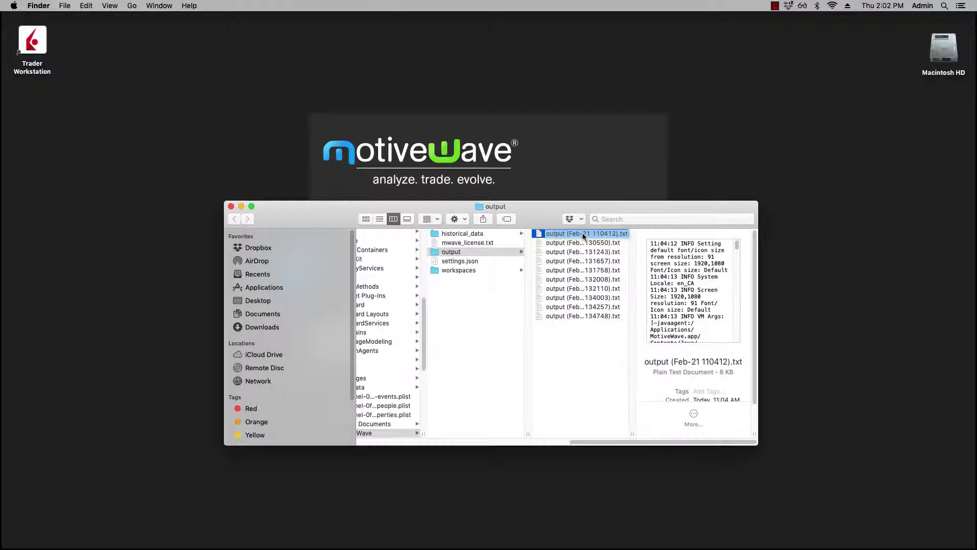
pyautogui.click(583, 235)
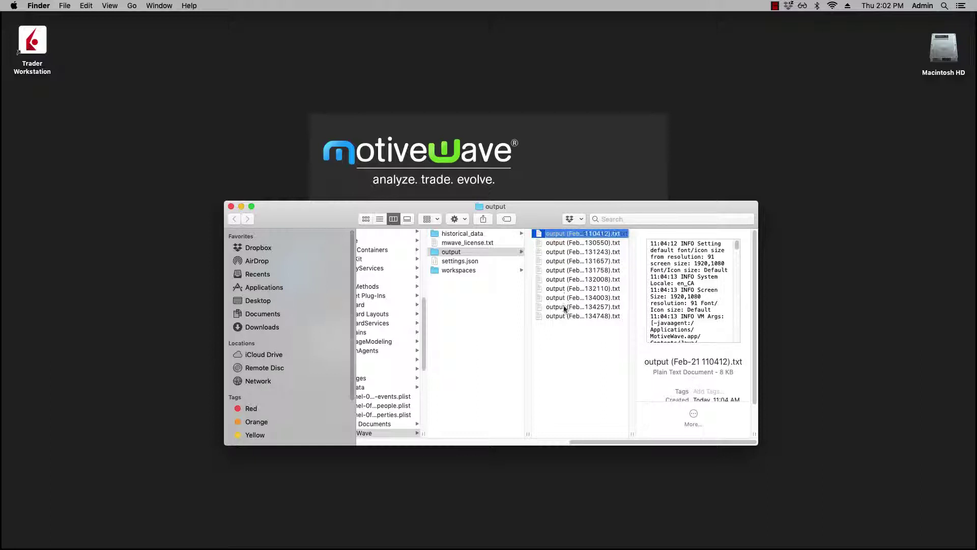
pyautogui.click(564, 308)
pyautogui.click(571, 238)
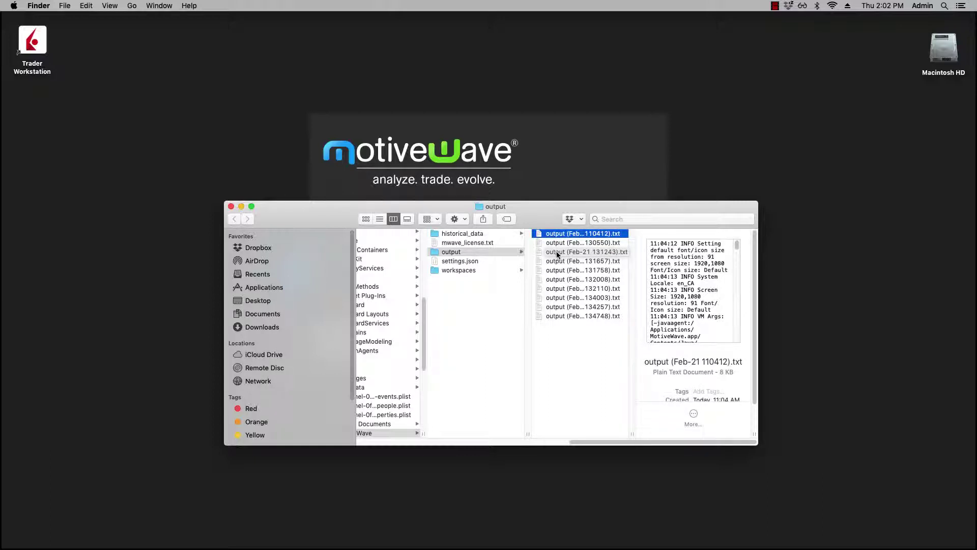
pyautogui.click(572, 167)
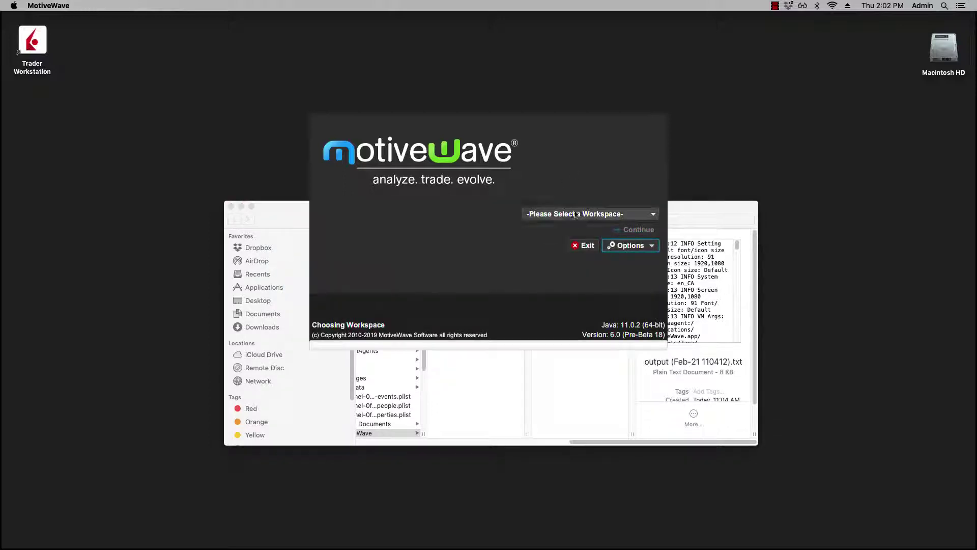
pyautogui.click(611, 246)
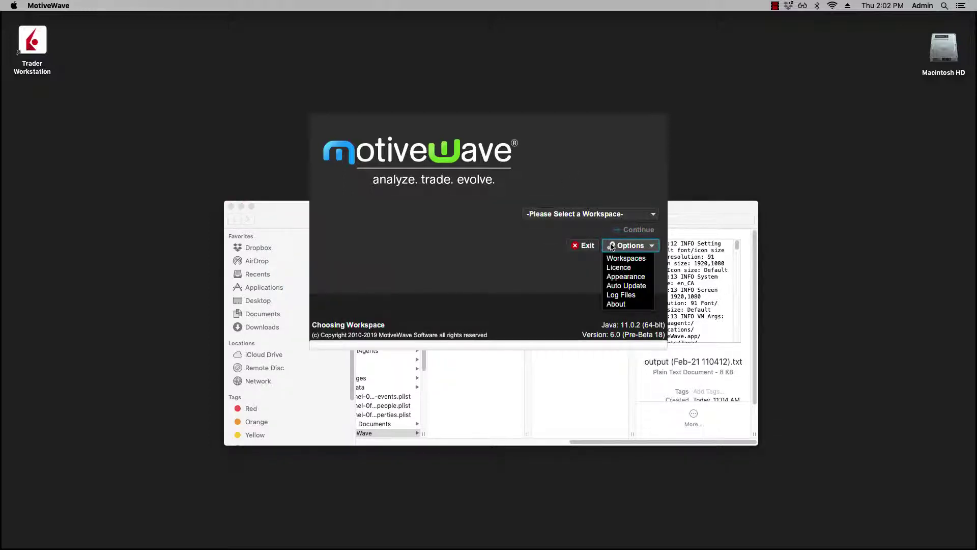
pyautogui.click(617, 304)
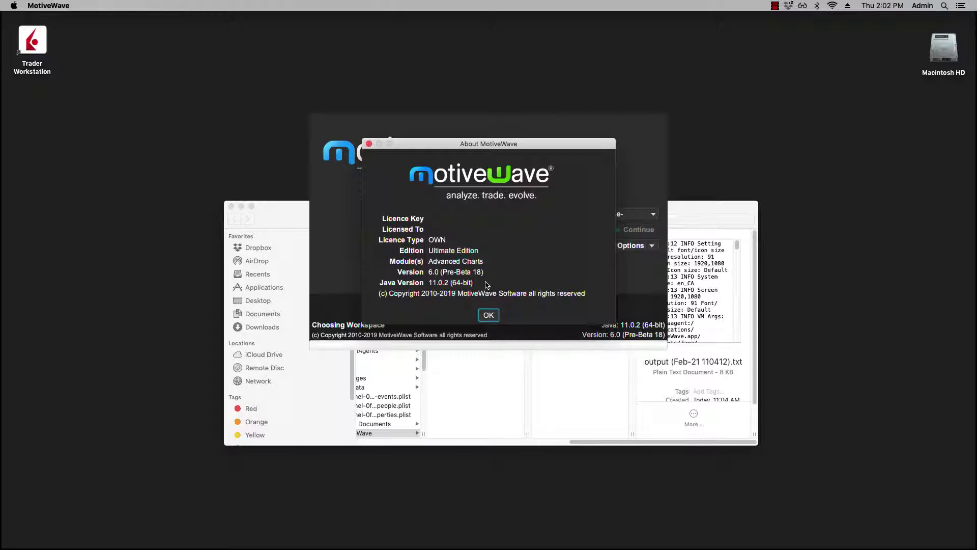
pyautogui.click(489, 316)
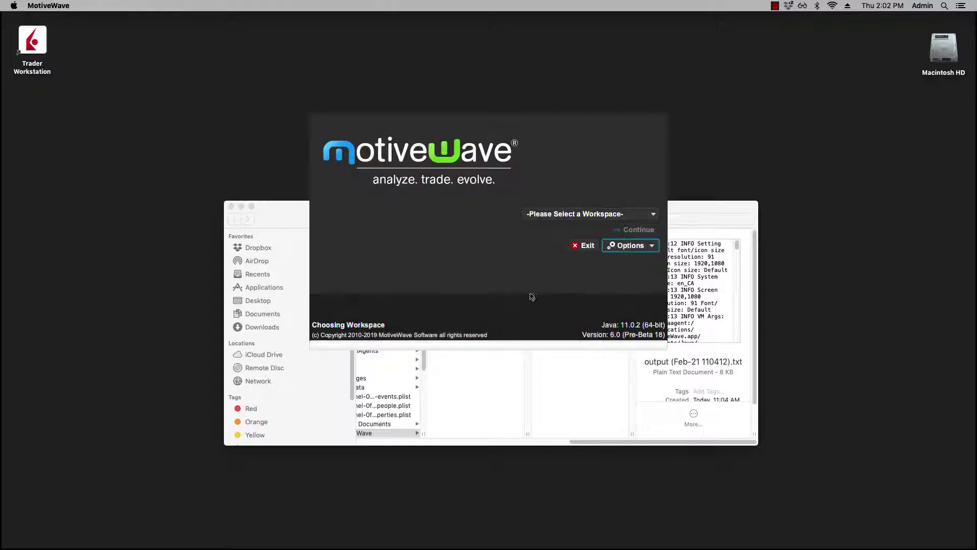